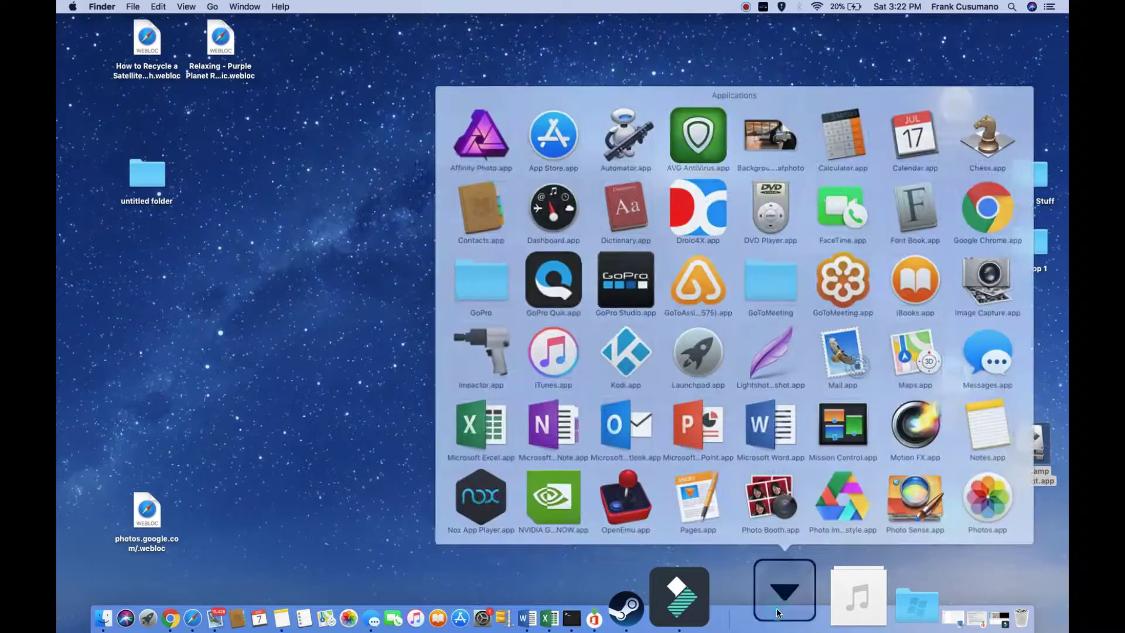
Step: Launch Kodi from the Applications folder
left_click(678, 377)
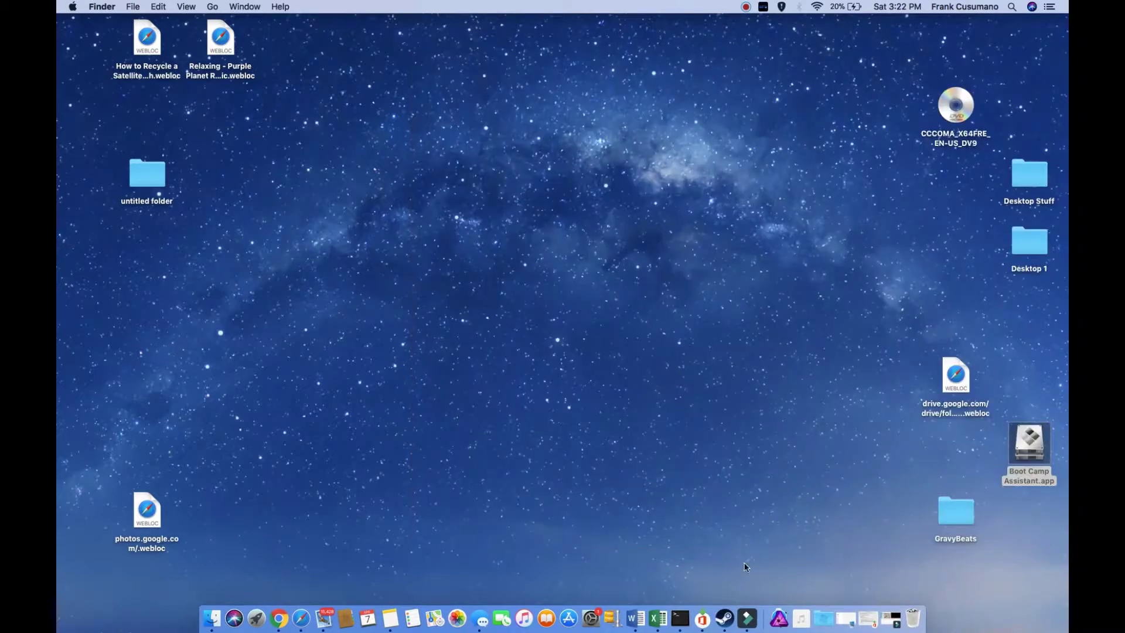
left_click(777, 613)
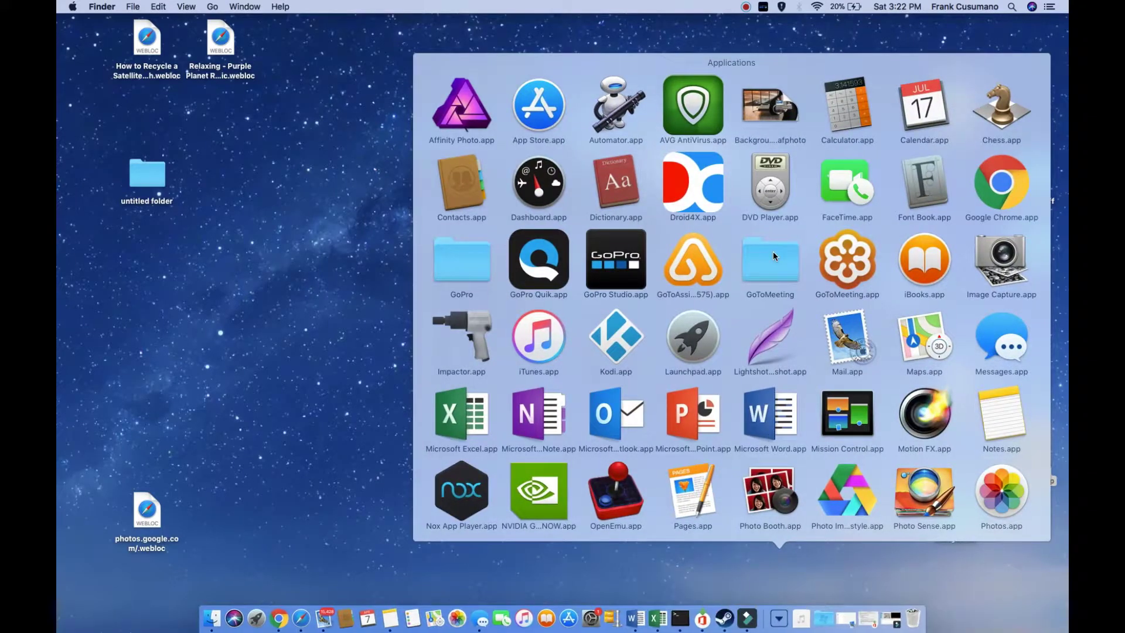
left_click(627, 341)
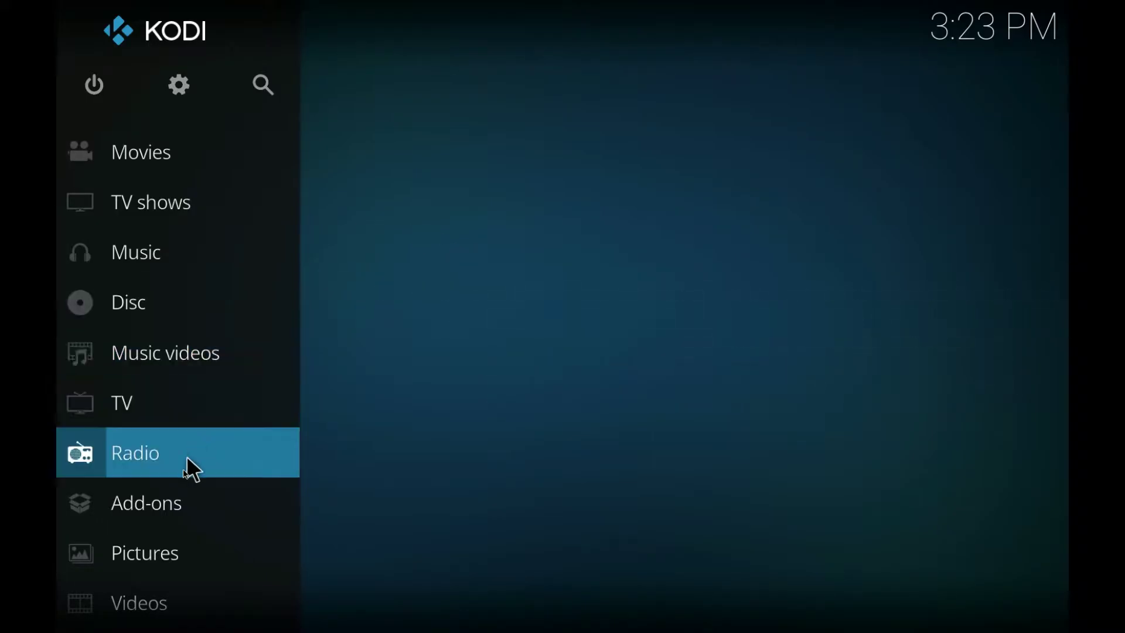
Step: Open the file manager in the system settings and start adding a new file source
mouse_move(183, 480)
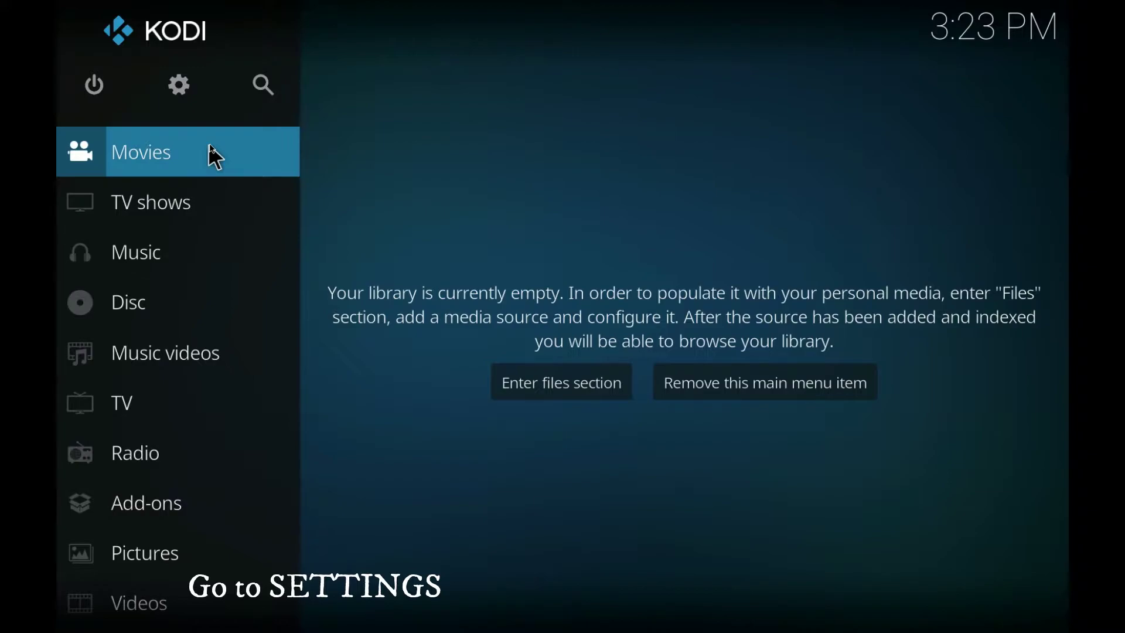
left_click(178, 96)
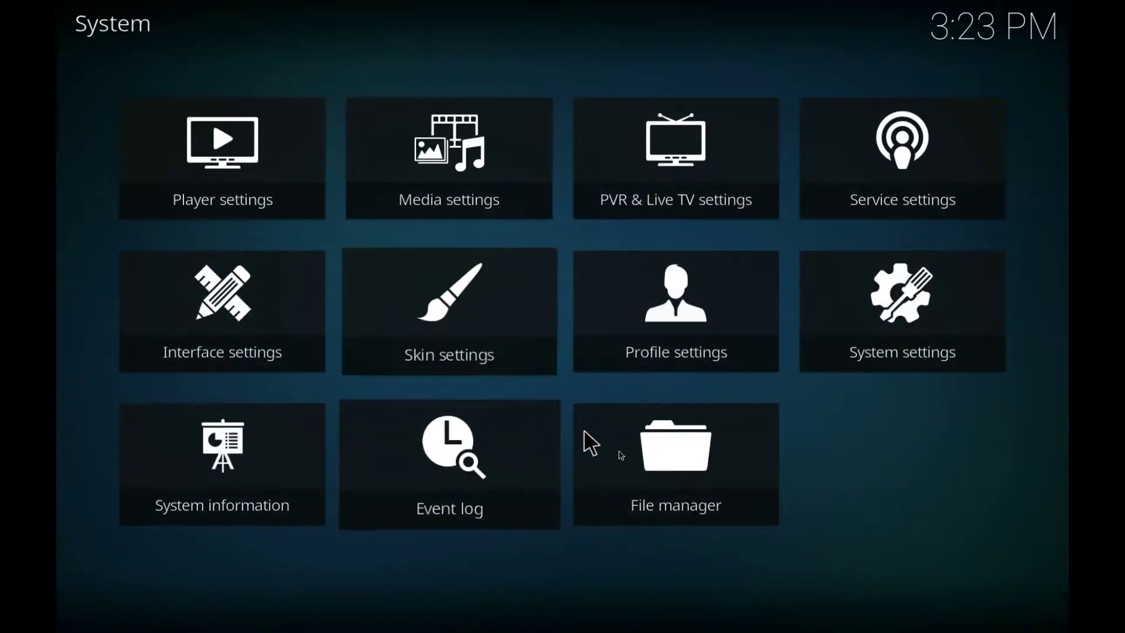
left_click(669, 472)
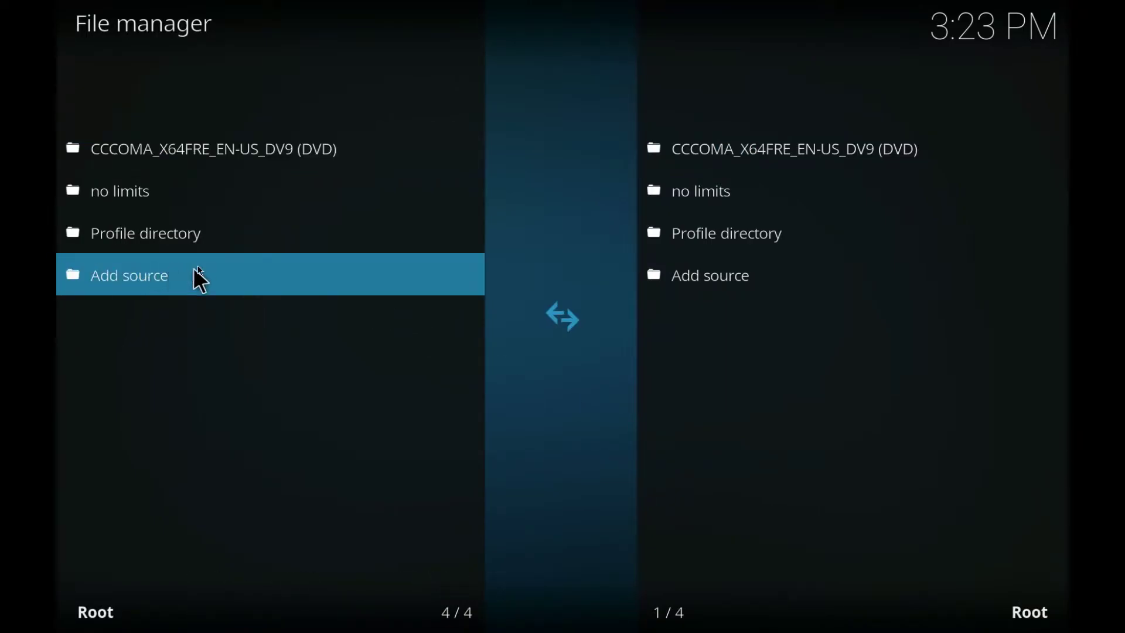
left_click(187, 275)
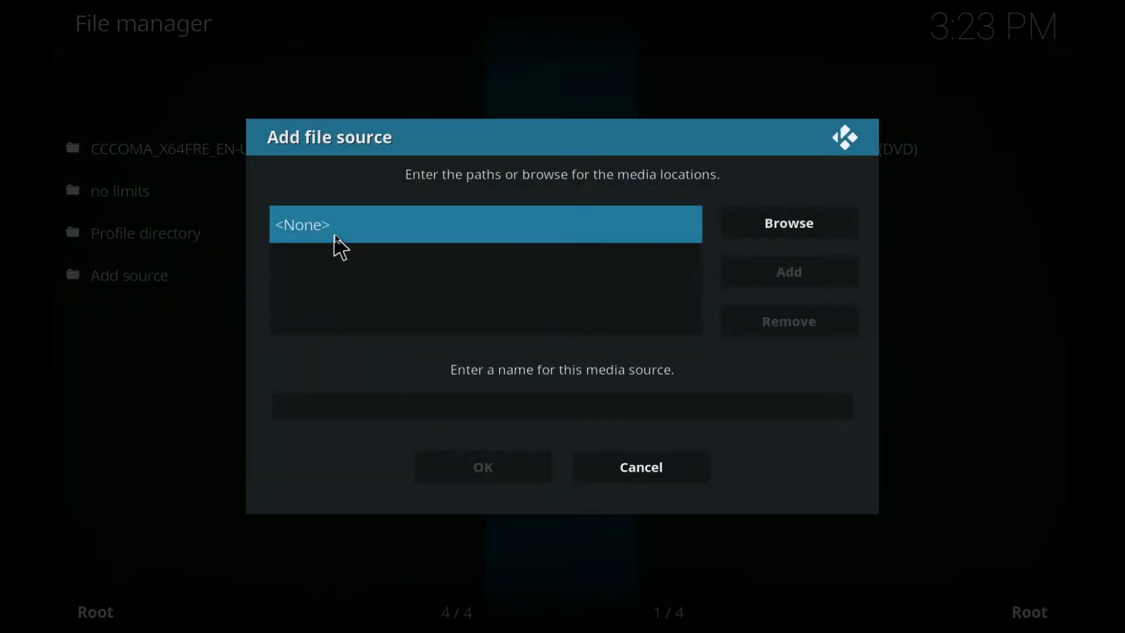
left_click(454, 233)
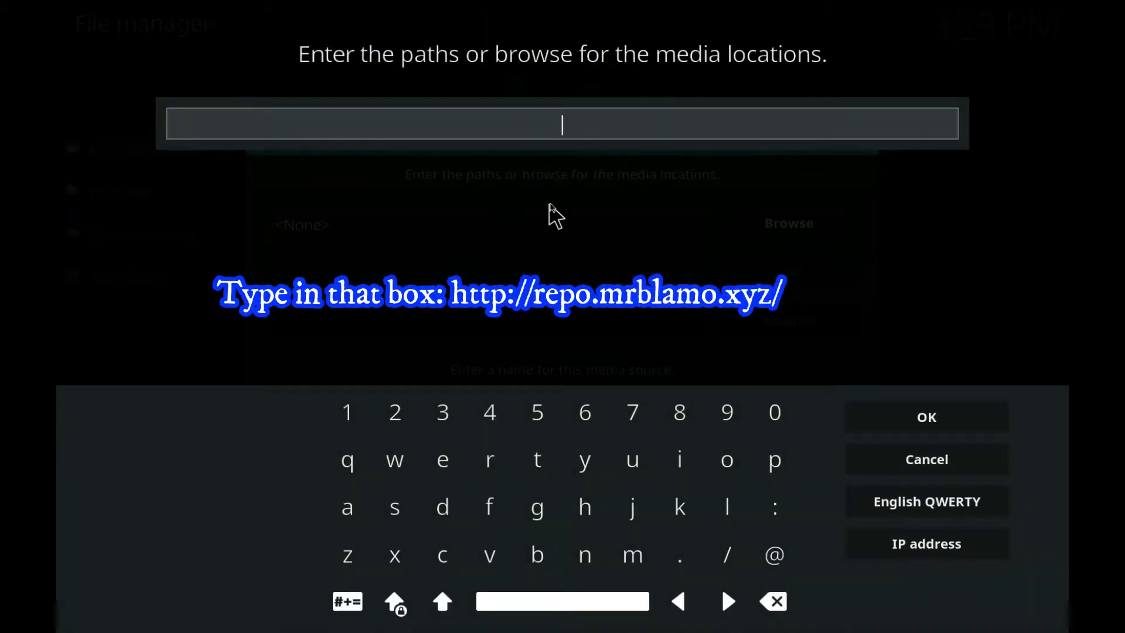
type("http:")
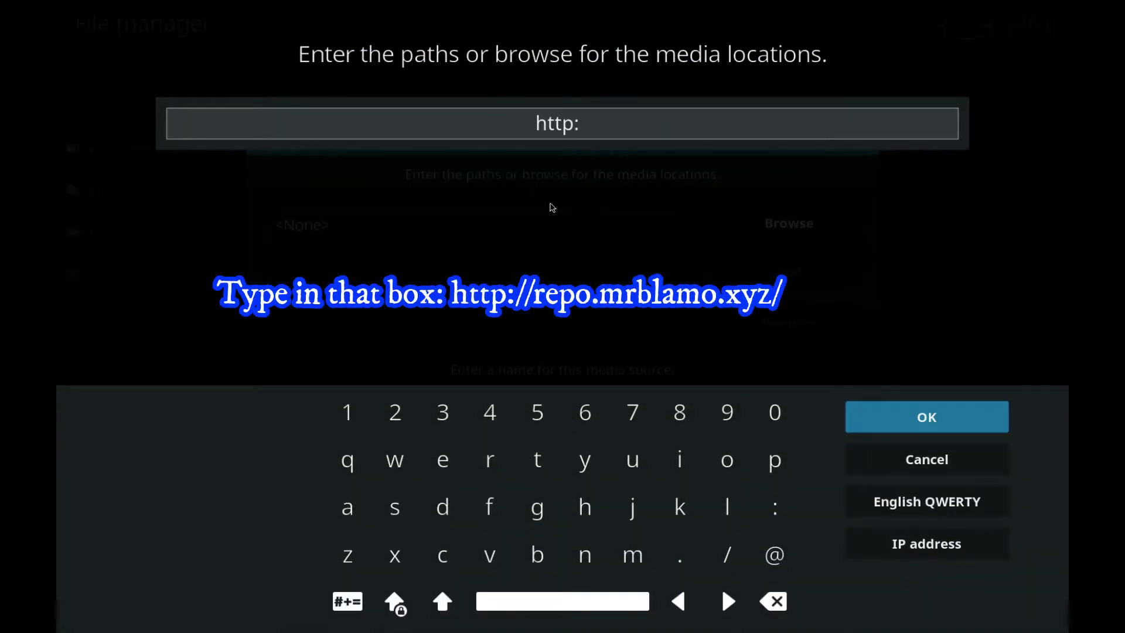
type("//re")
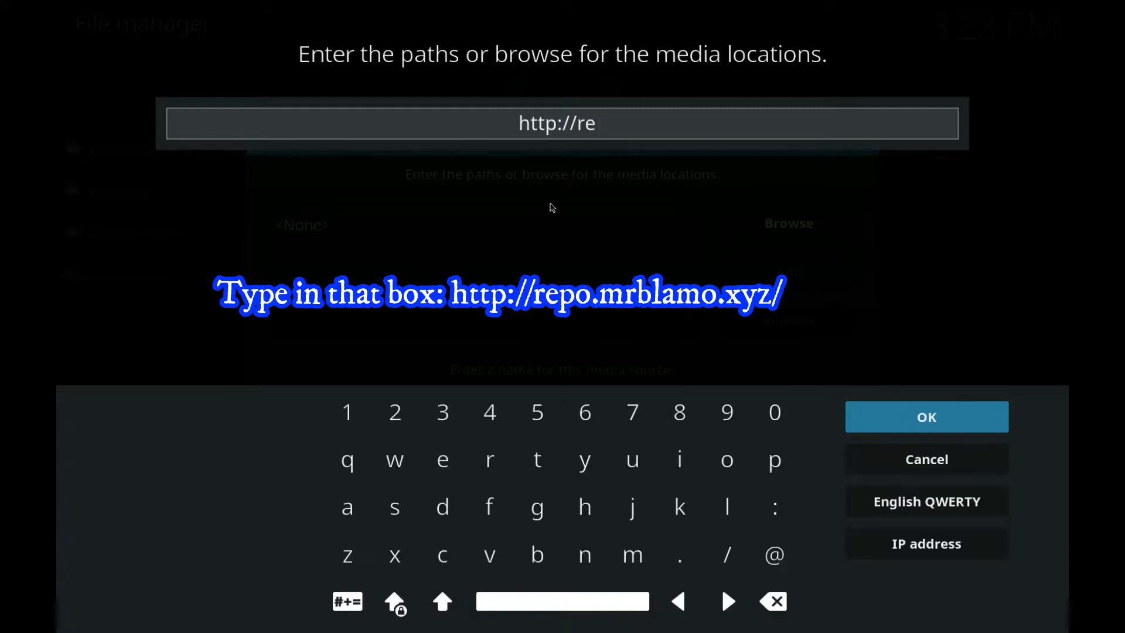
type("po.")
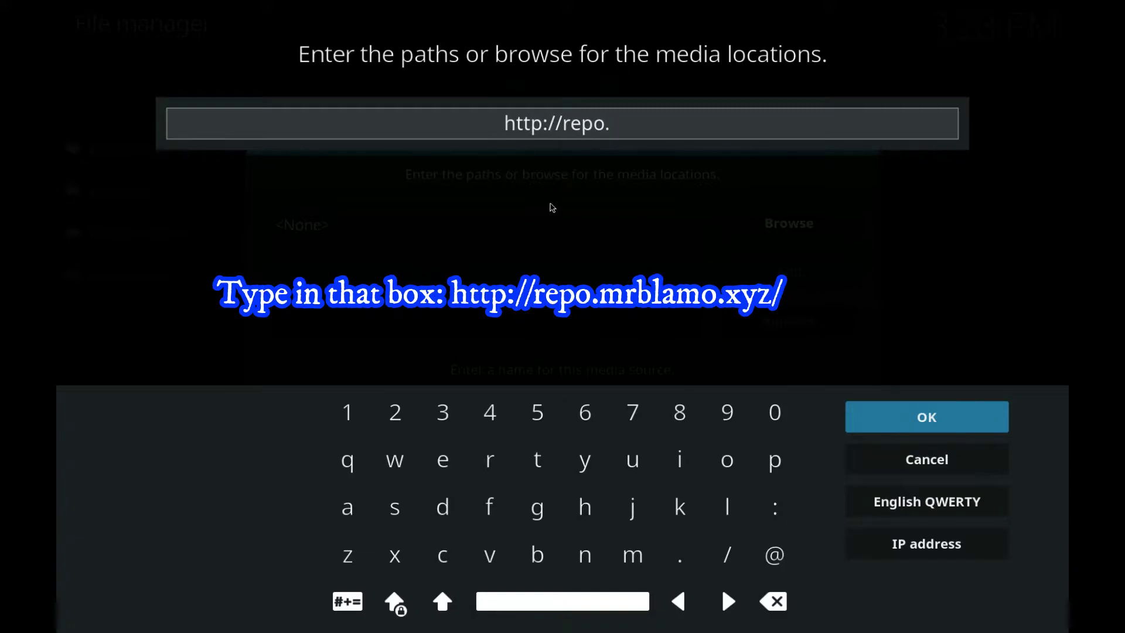
type("mrbla")
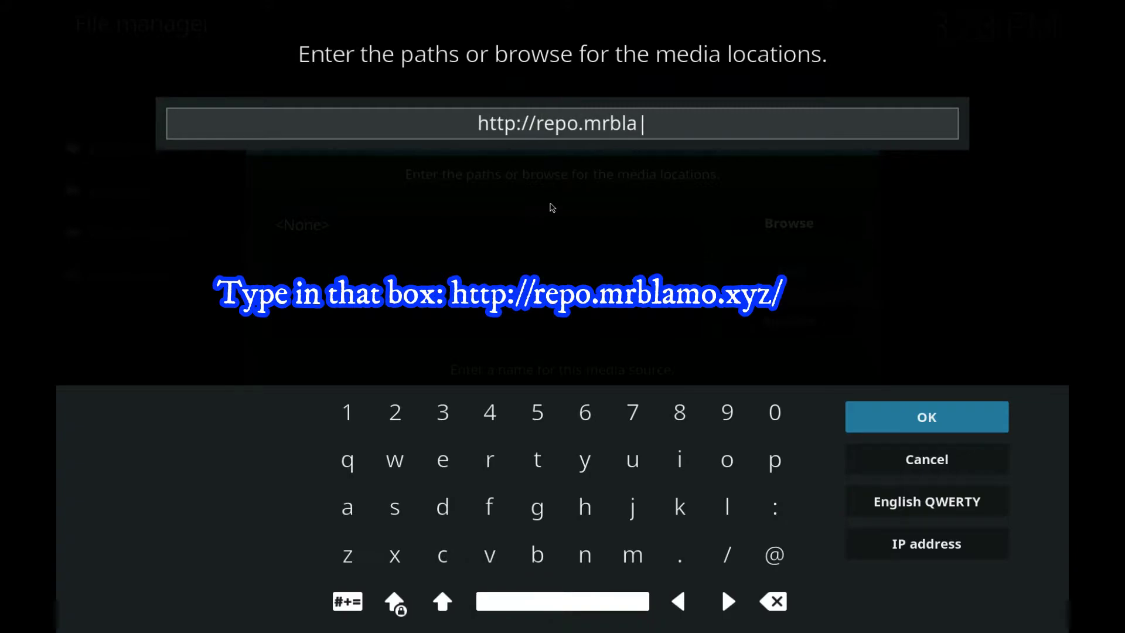
type("mo.")
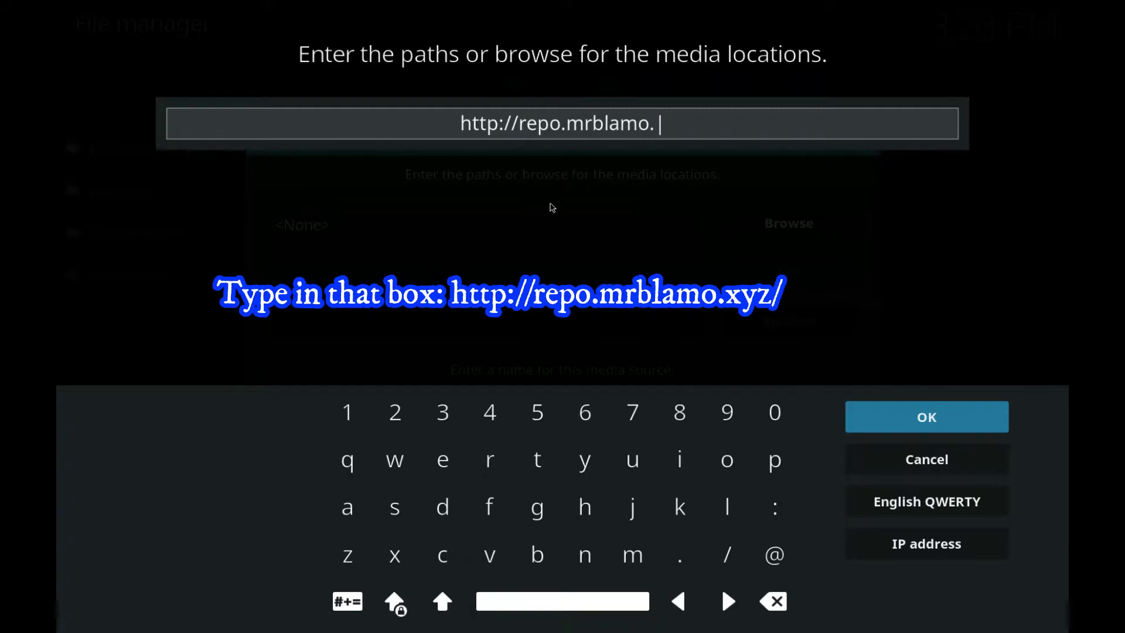
type("xyz/")
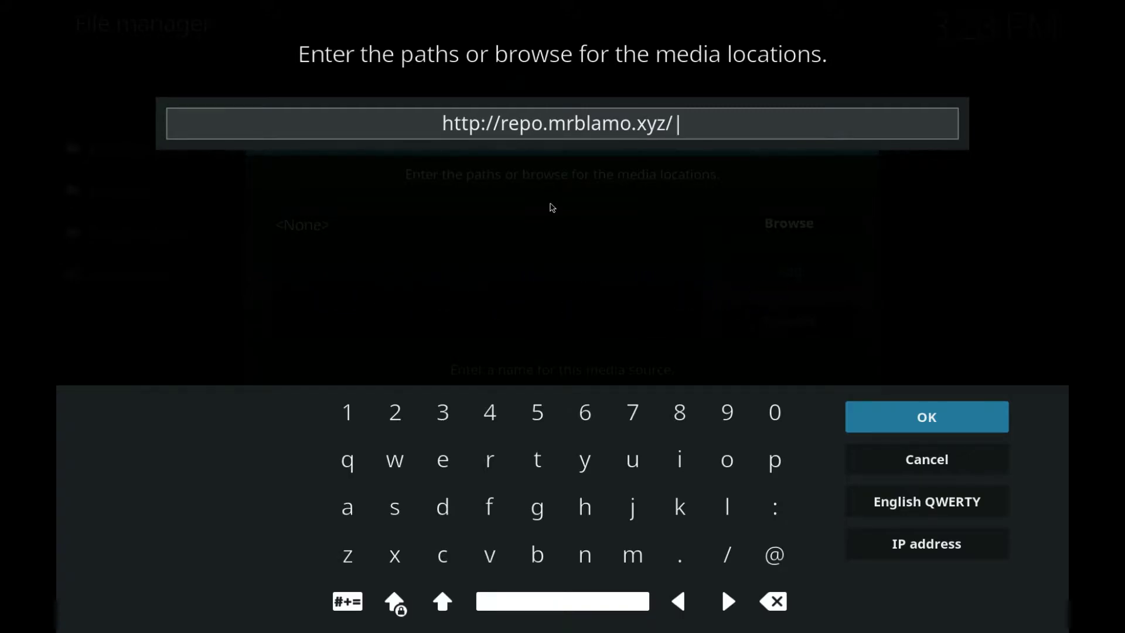
key("Return")
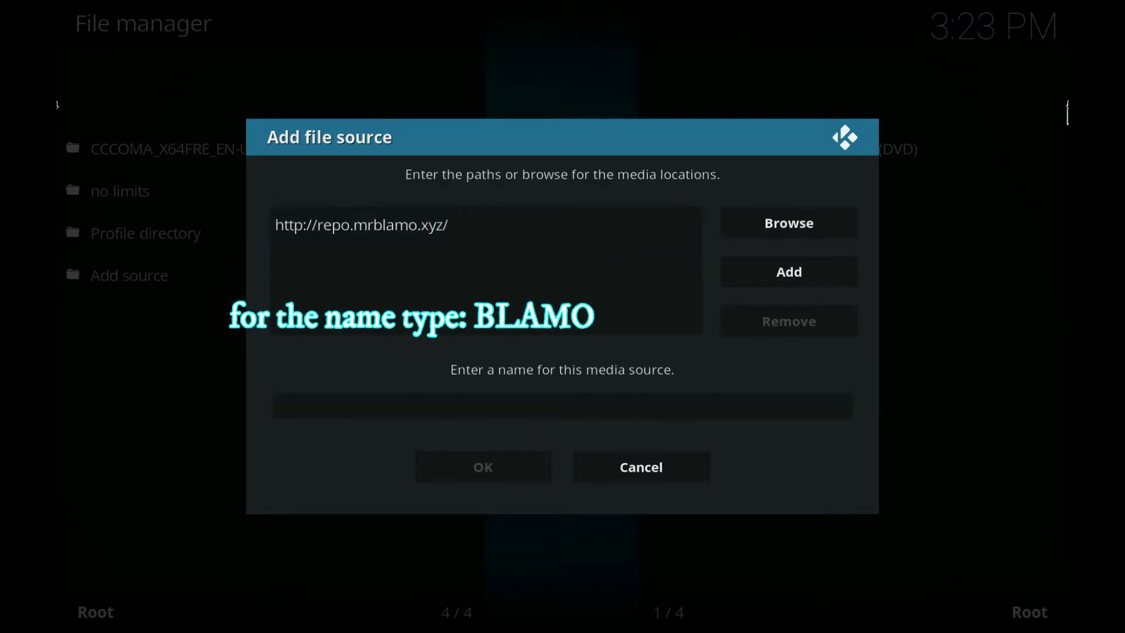
Step: Name the media source BLAMO and save it
left_click(582, 404)
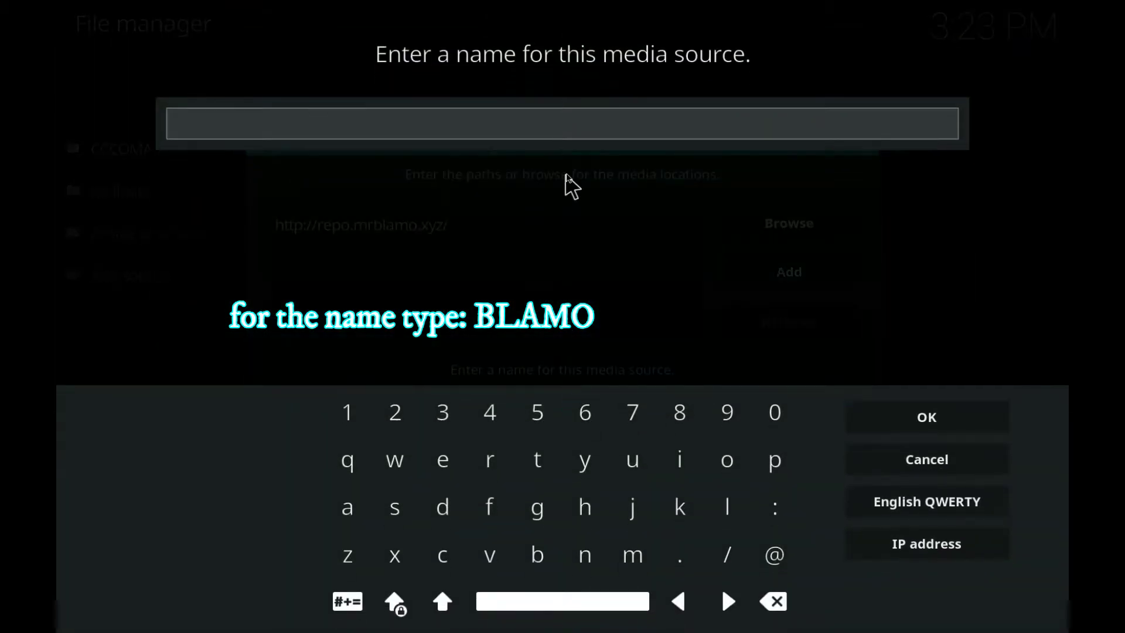
type("B")
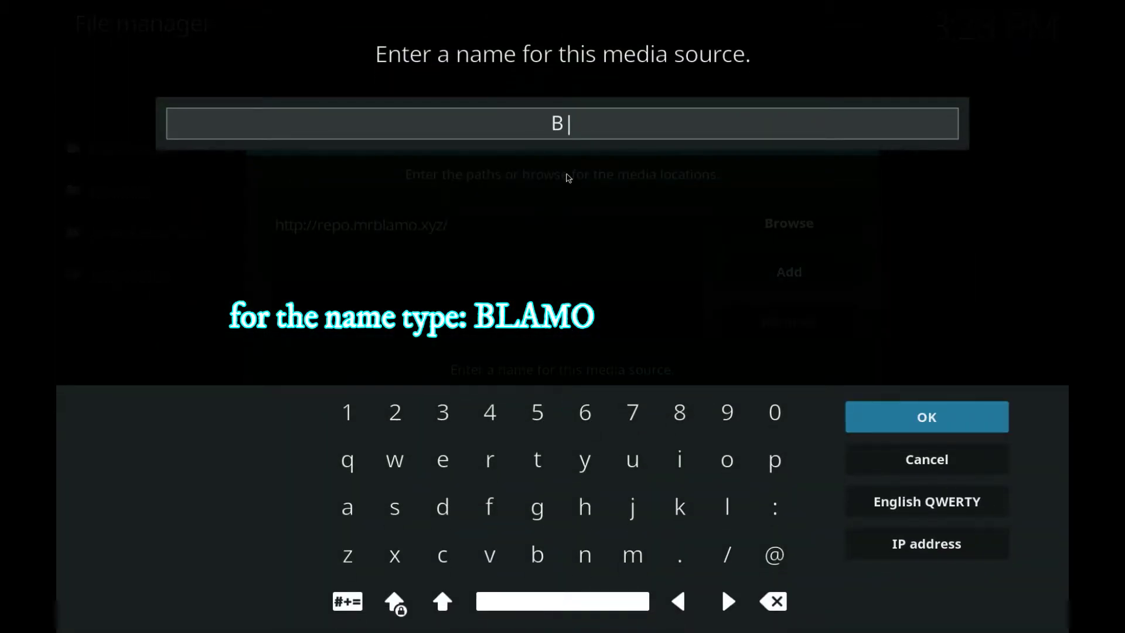
type("LAMO")
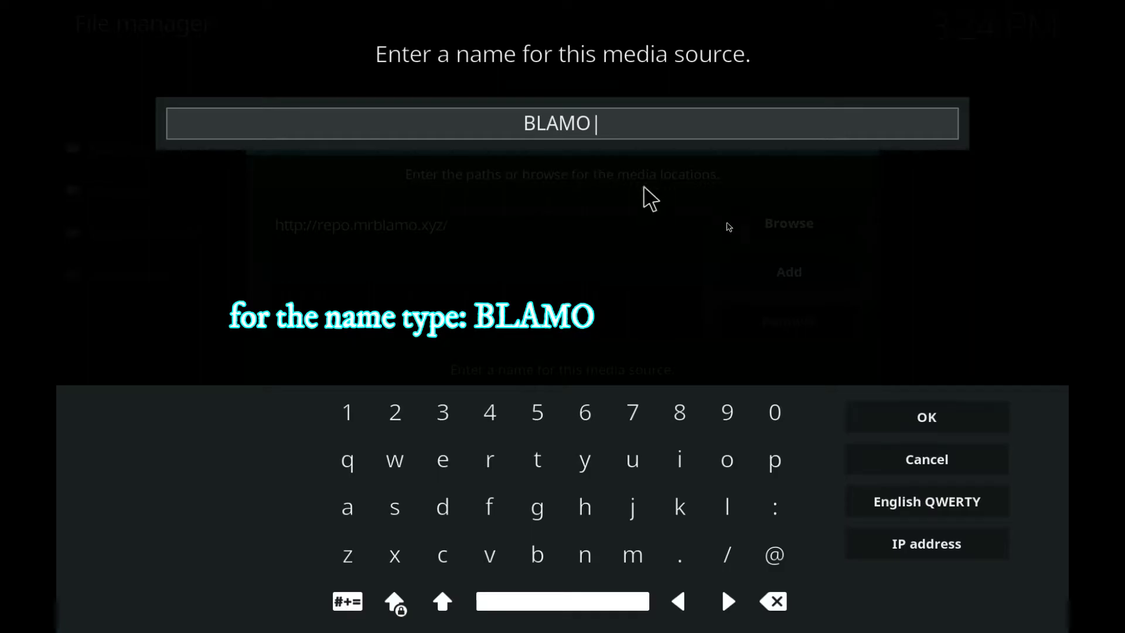
left_click(923, 413)
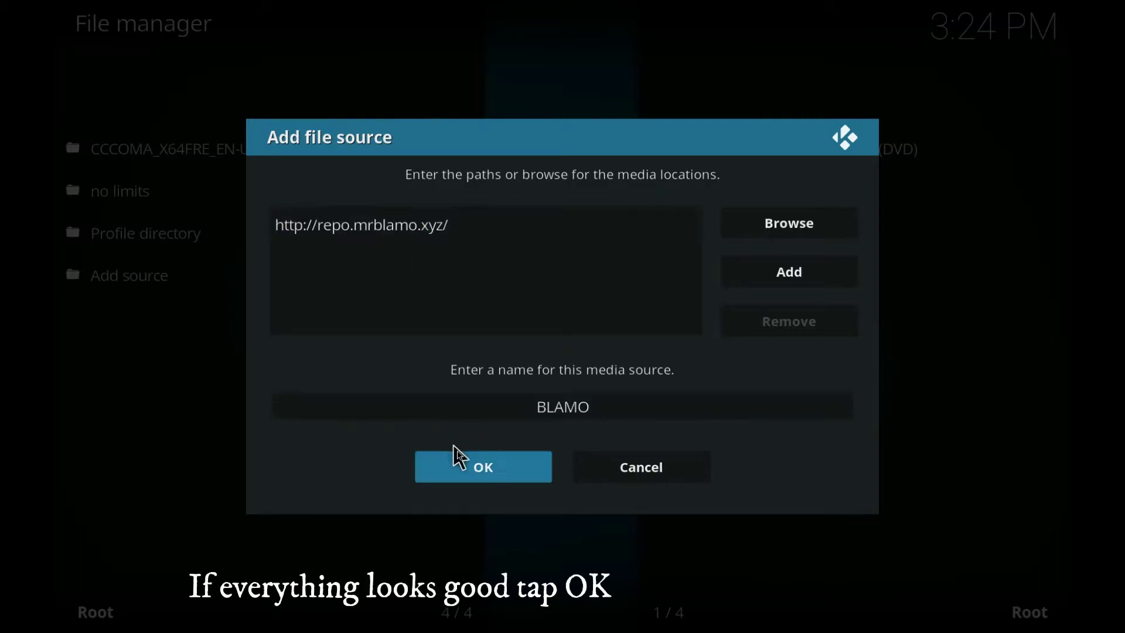
left_click(465, 468)
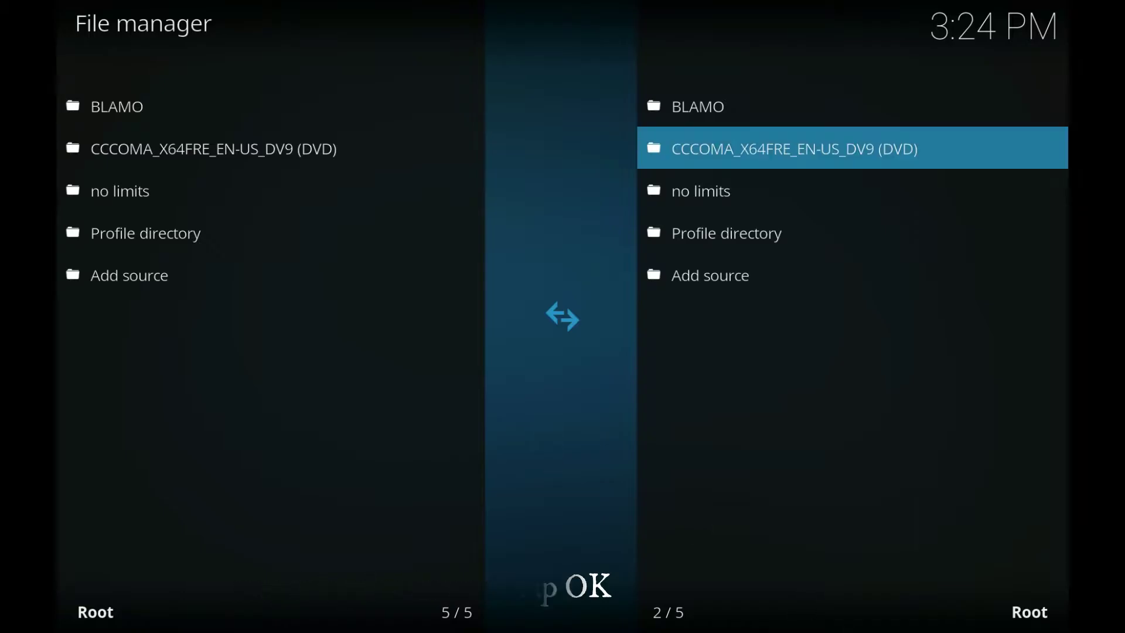
Step: Return to the home screen and install repository.blamo-0.1.3.zip from the BLAMO source through the add-on browser
right_click(622, 467)
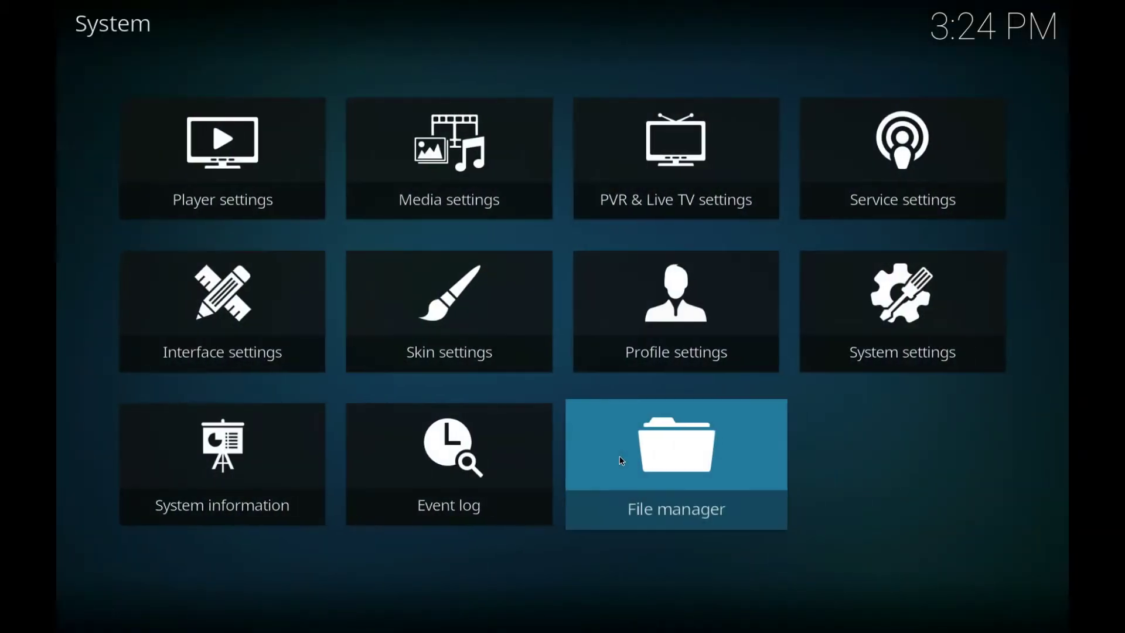
right_click(816, 489)
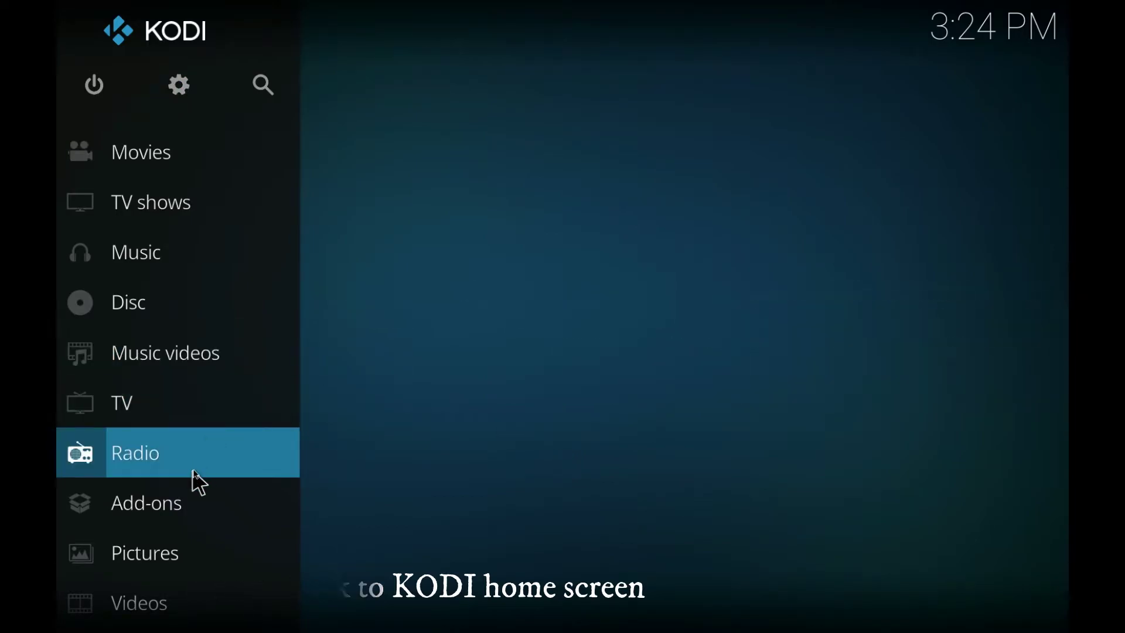
left_click(165, 521)
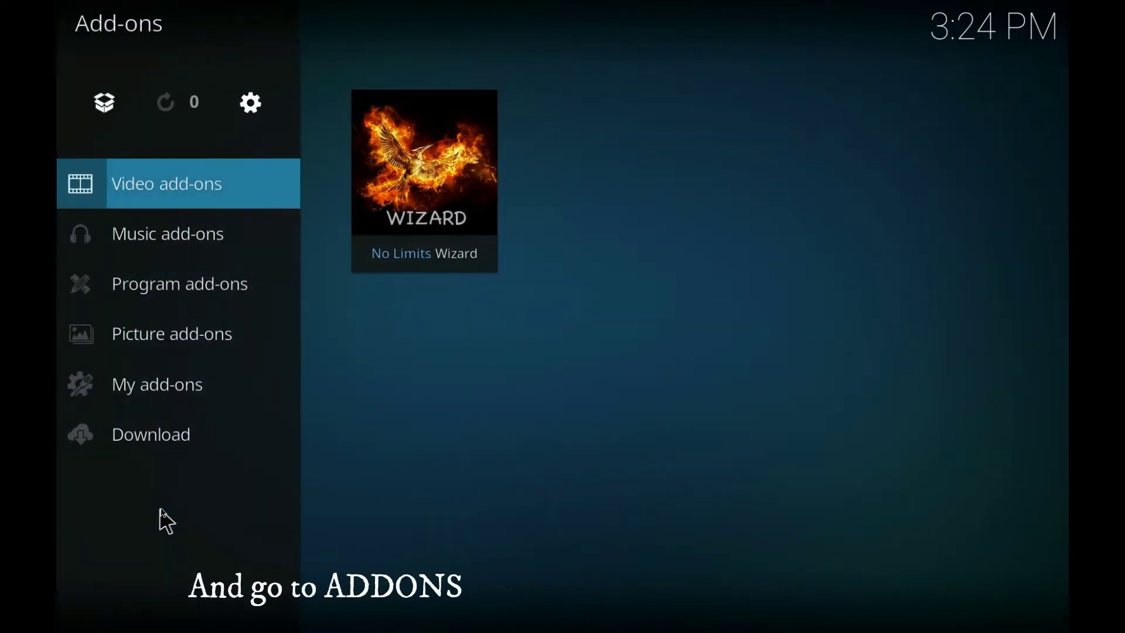
left_click(113, 109)
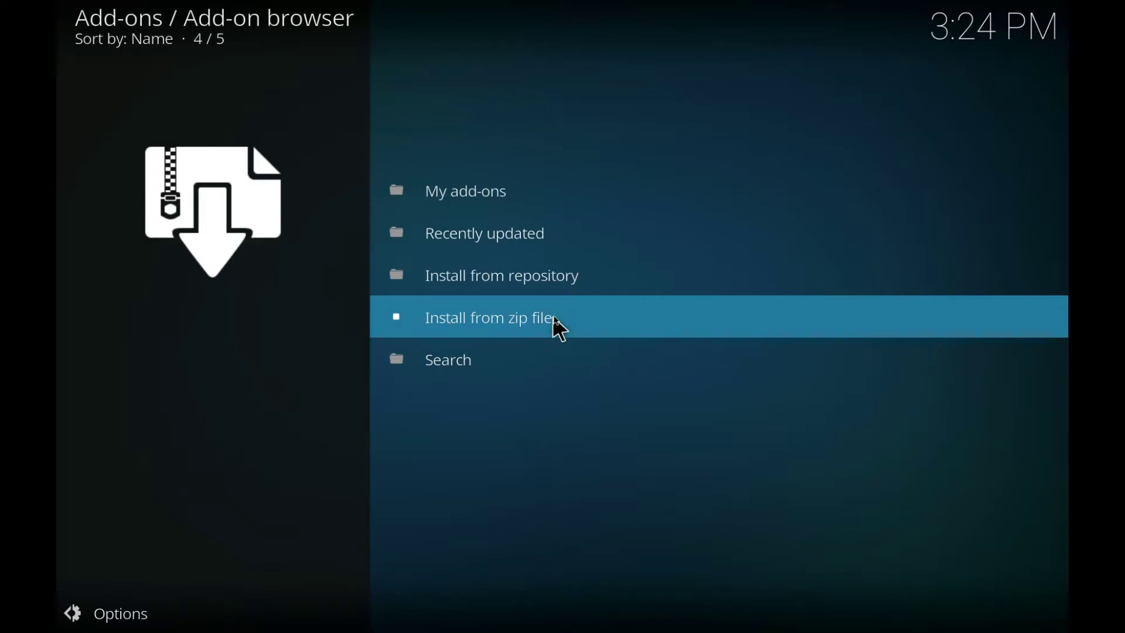
left_click(566, 323)
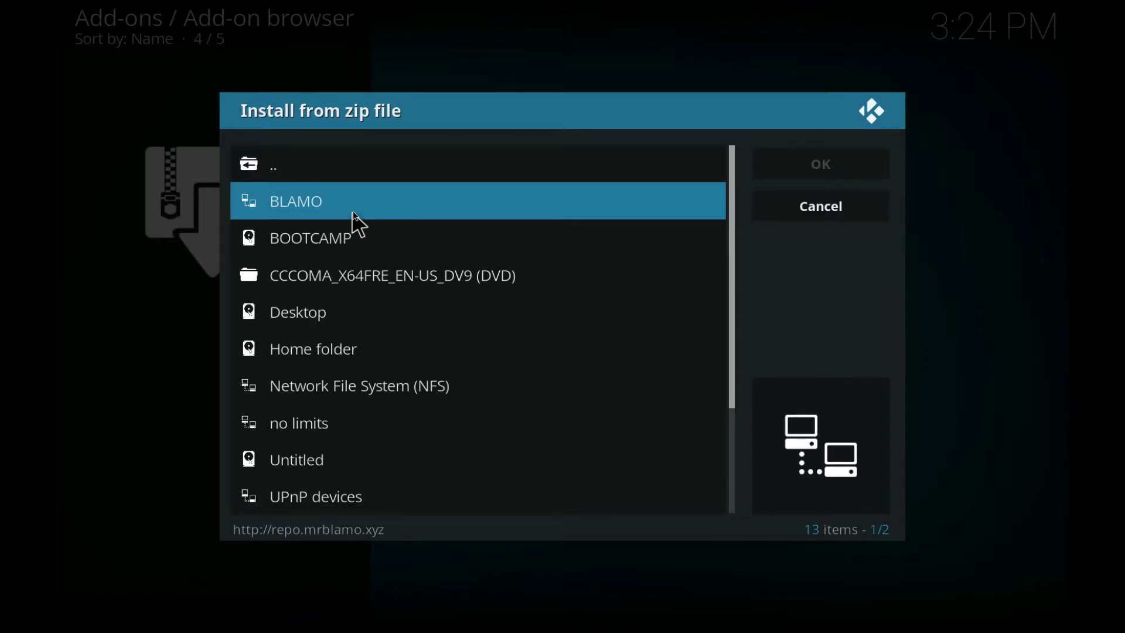
left_click(354, 213)
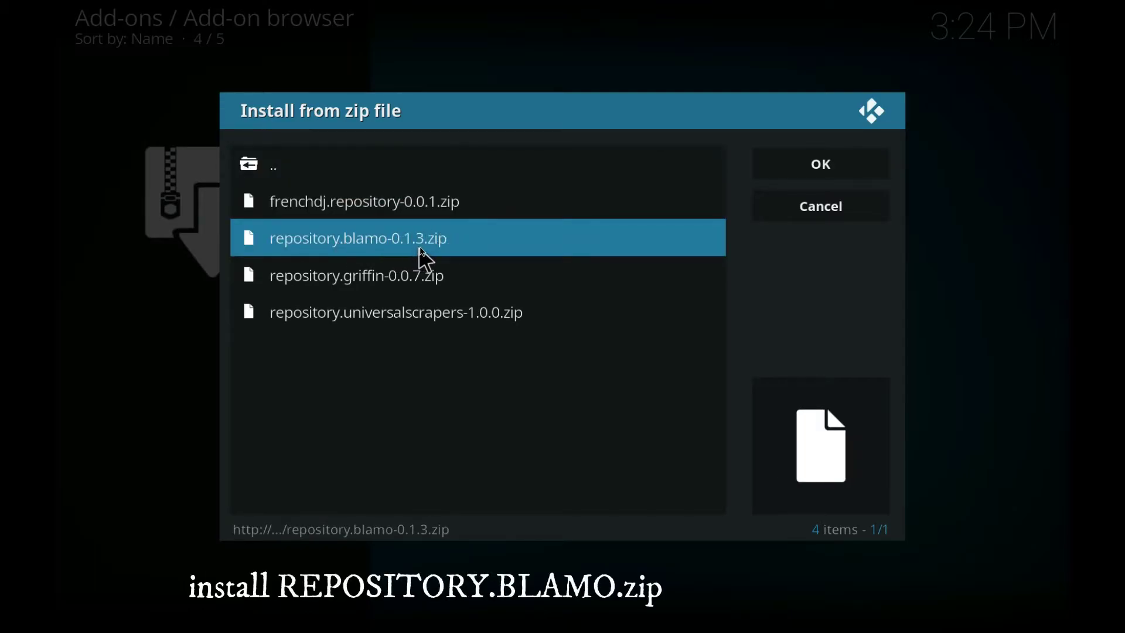
left_click(467, 239)
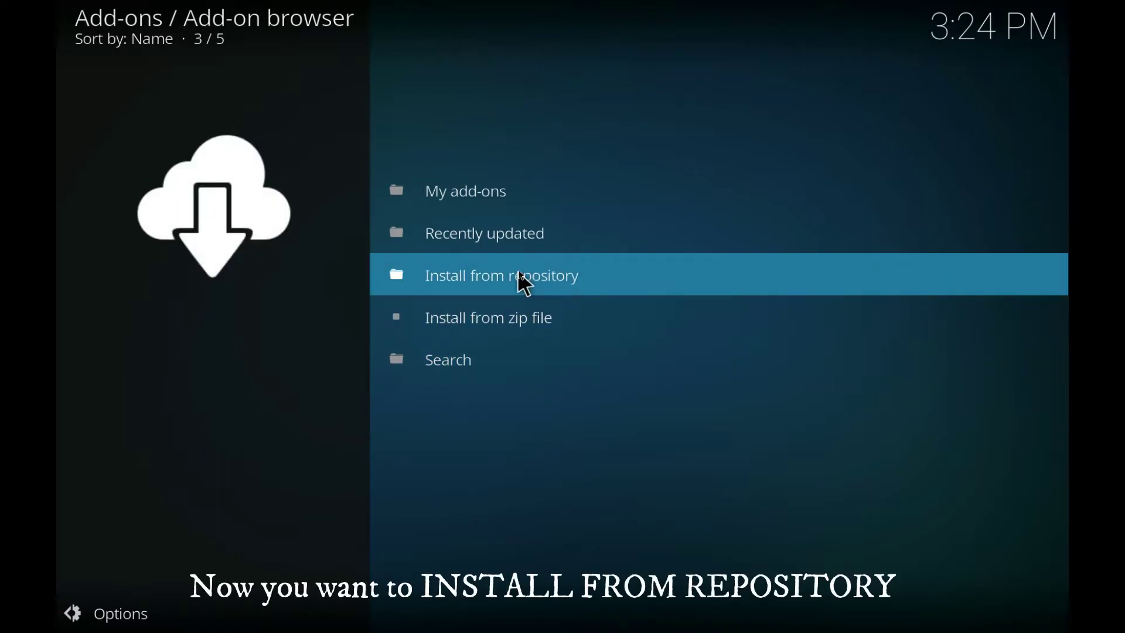
Step: Install the Neptune Rising video add-on from the Blamo Repo repository
left_click(519, 272)
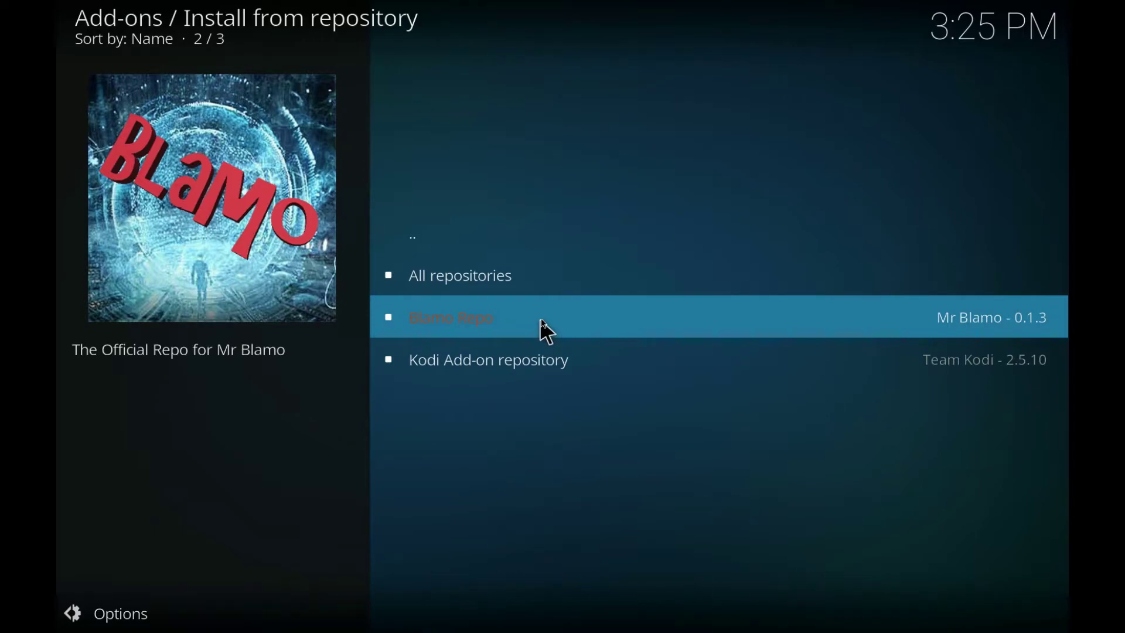
left_click(547, 332)
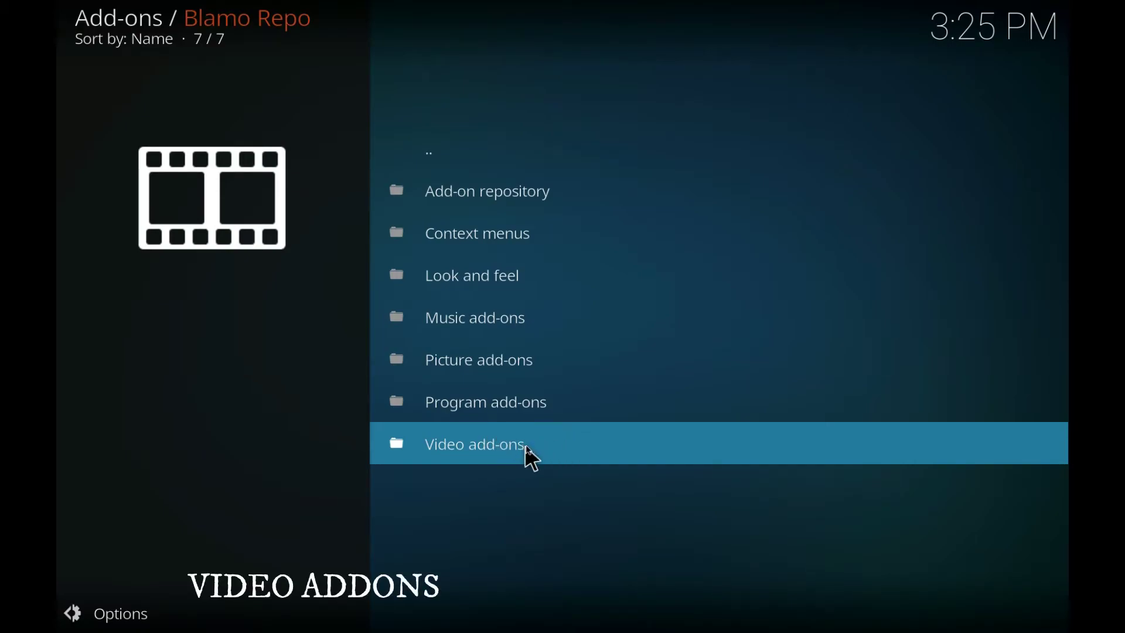
left_click(530, 458)
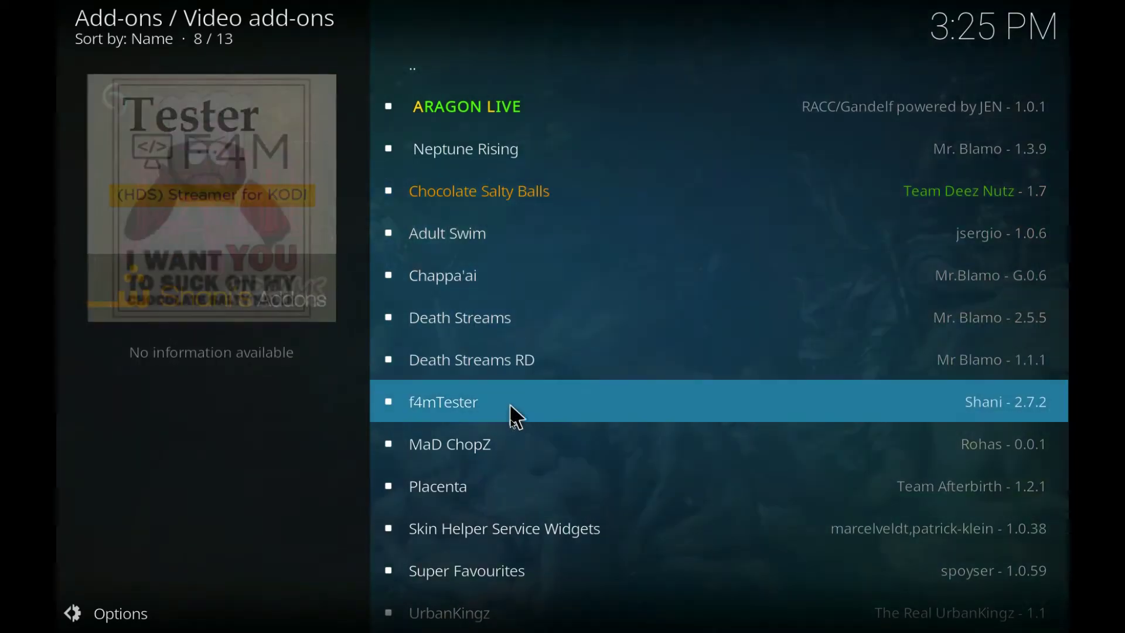
key("Home")
scroll(511, 422, "down", 10)
scroll(510, 423, "up", 10)
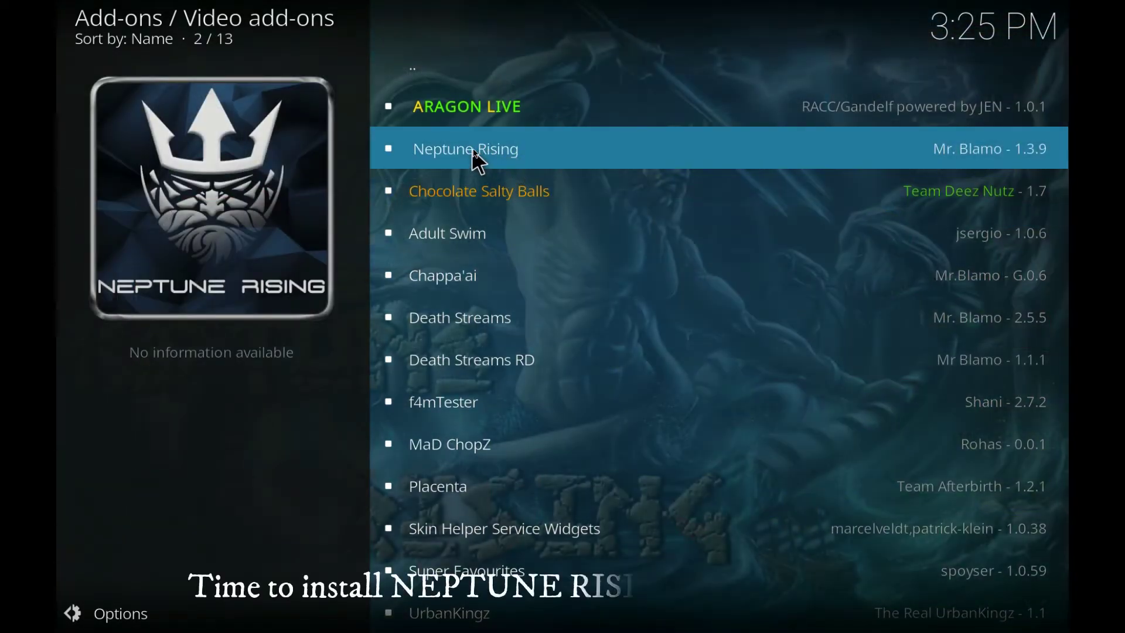
left_click(472, 149)
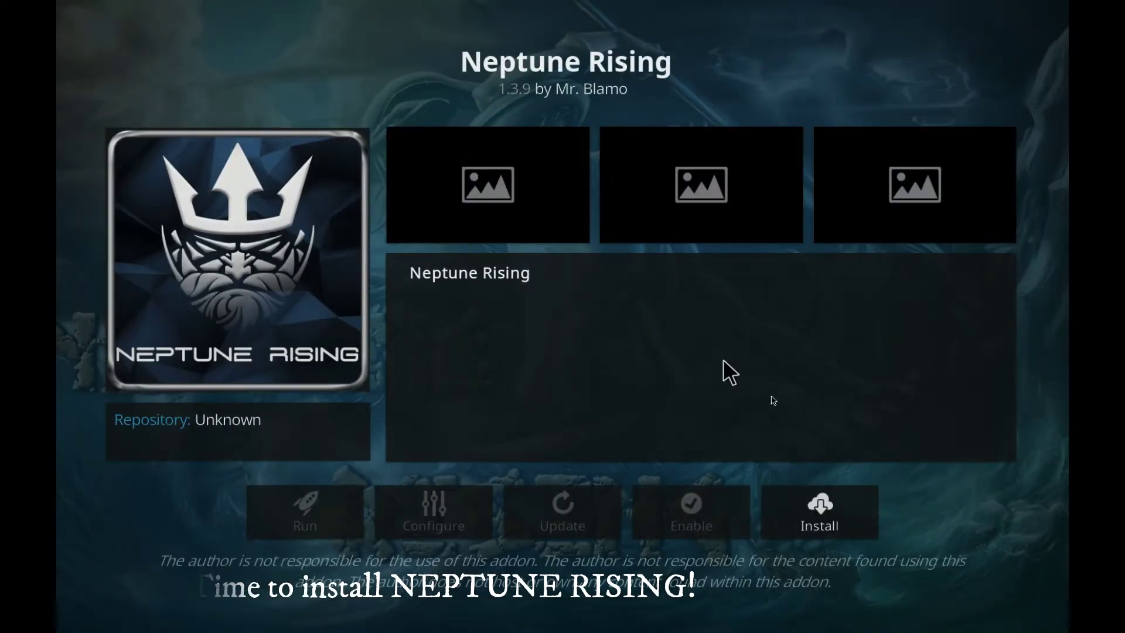
left_click(820, 508)
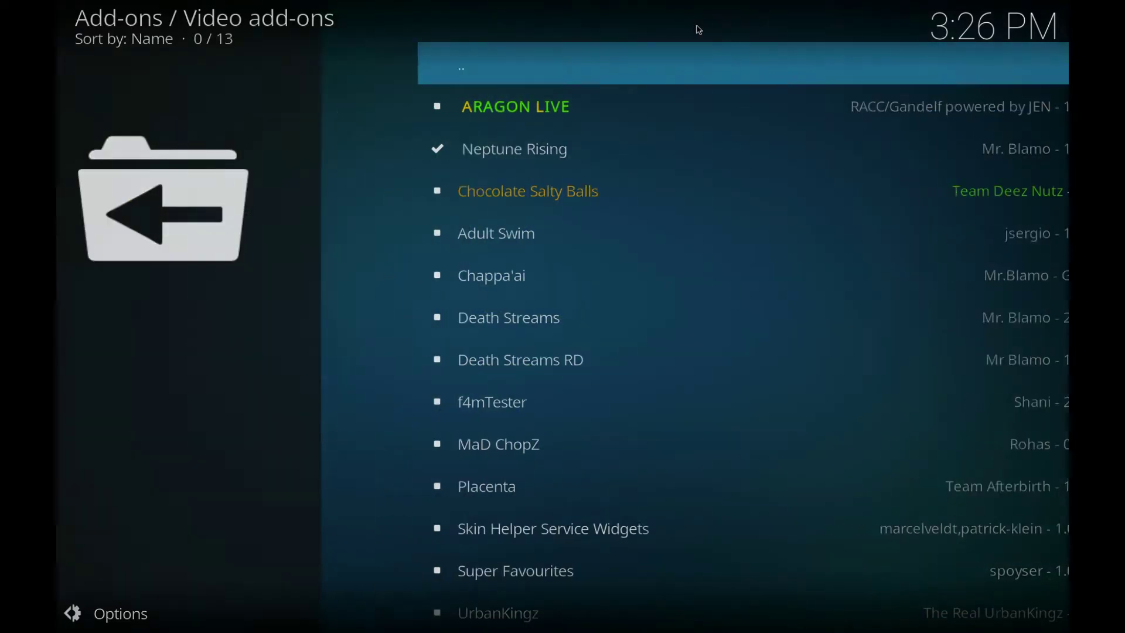
Step: Open Neptune Rising from the home screen's add-ons and browse its movies in the Action genre
left_click(703, 38)
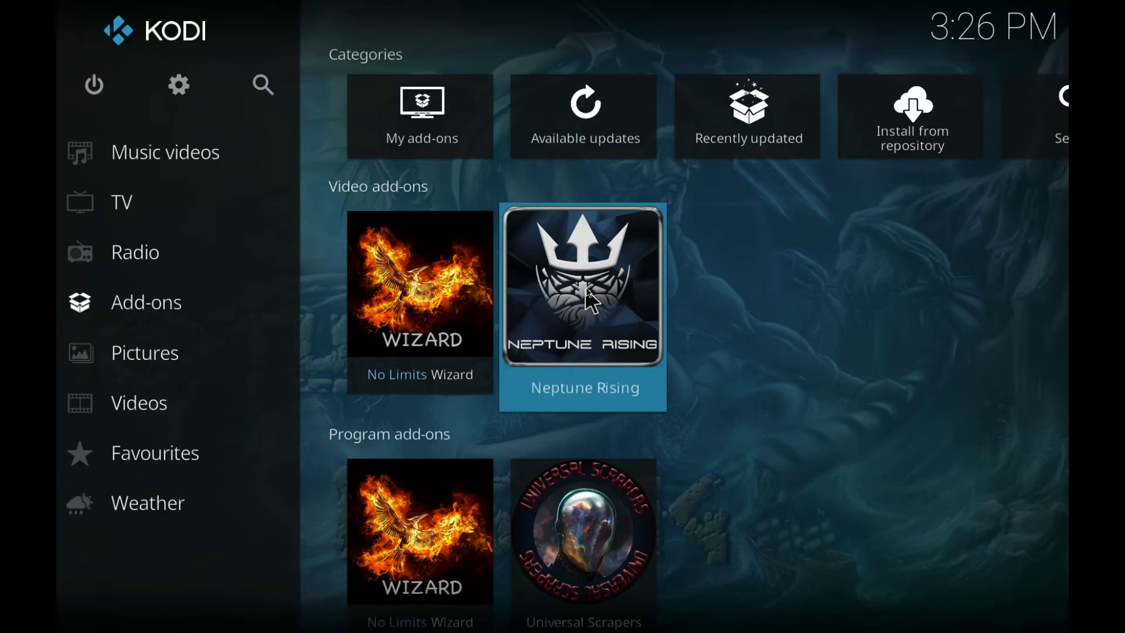
left_click(590, 296)
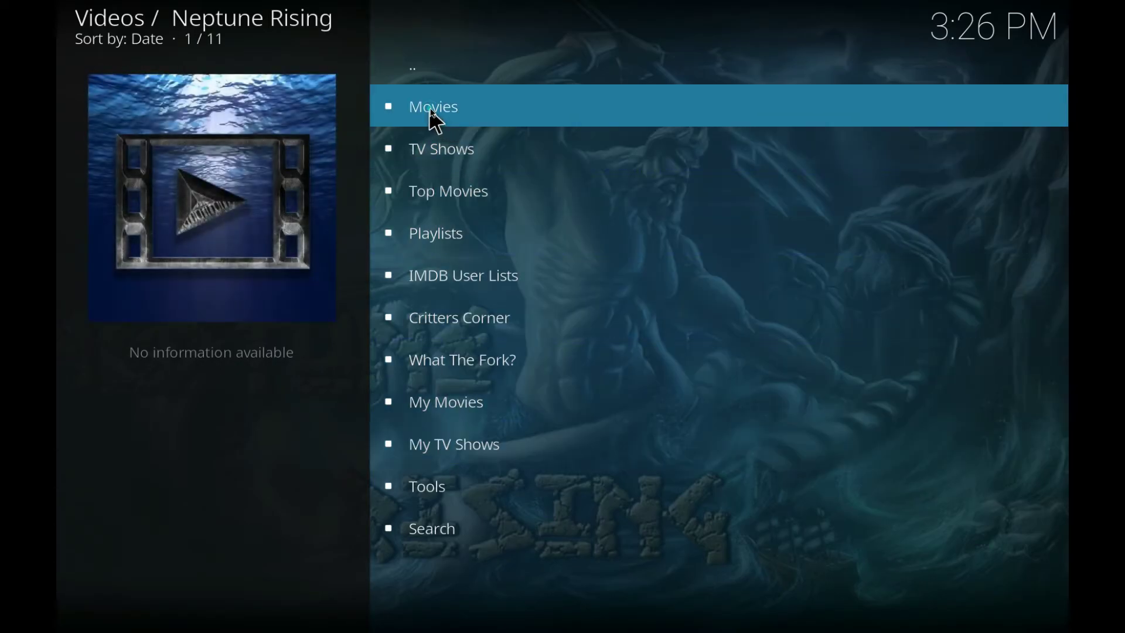
left_click(432, 110)
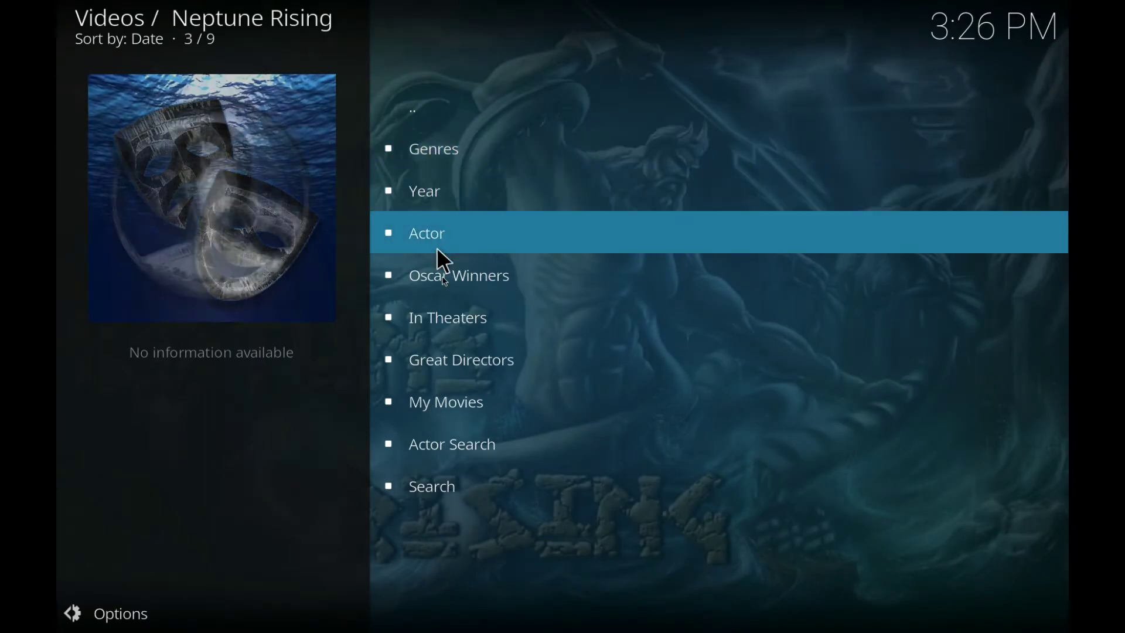
left_click(460, 150)
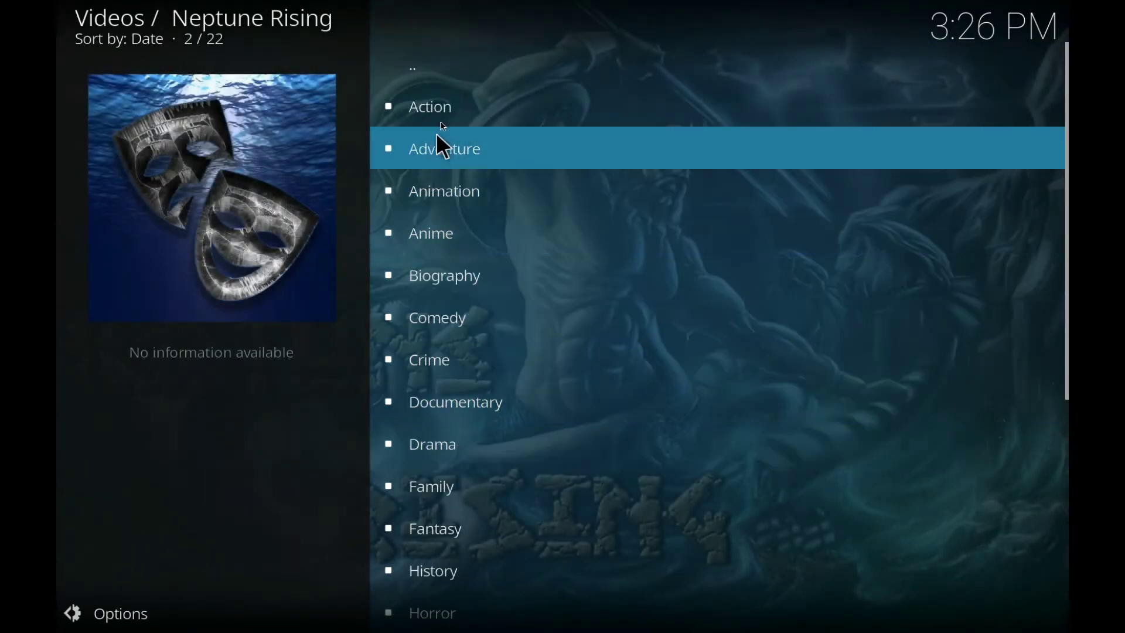
left_click(451, 125)
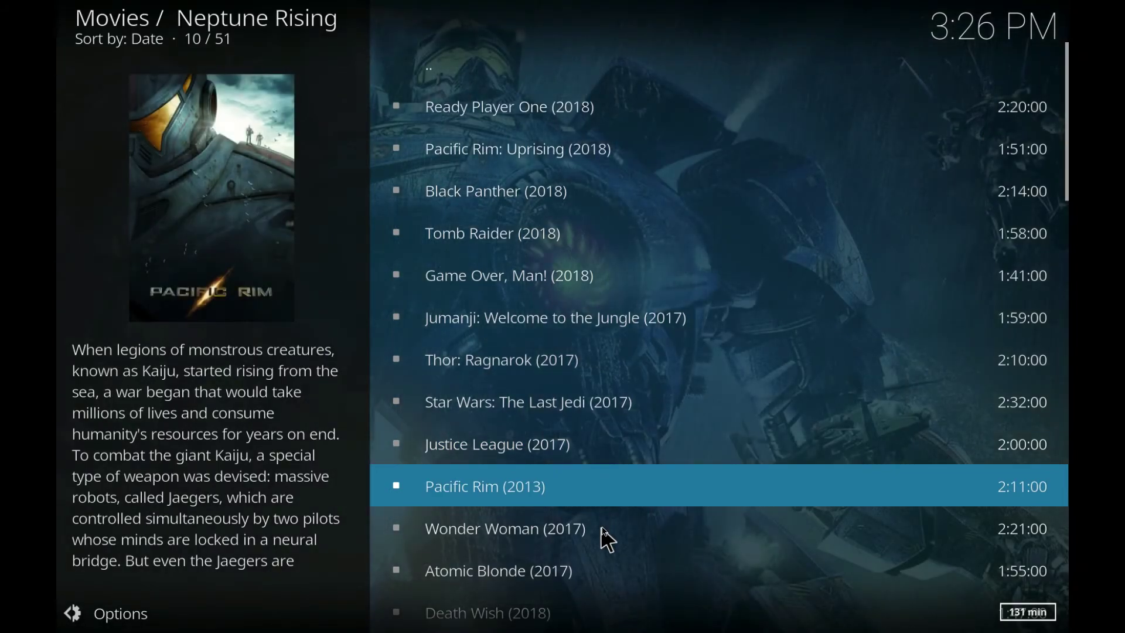
scroll(592, 545, "down", 6)
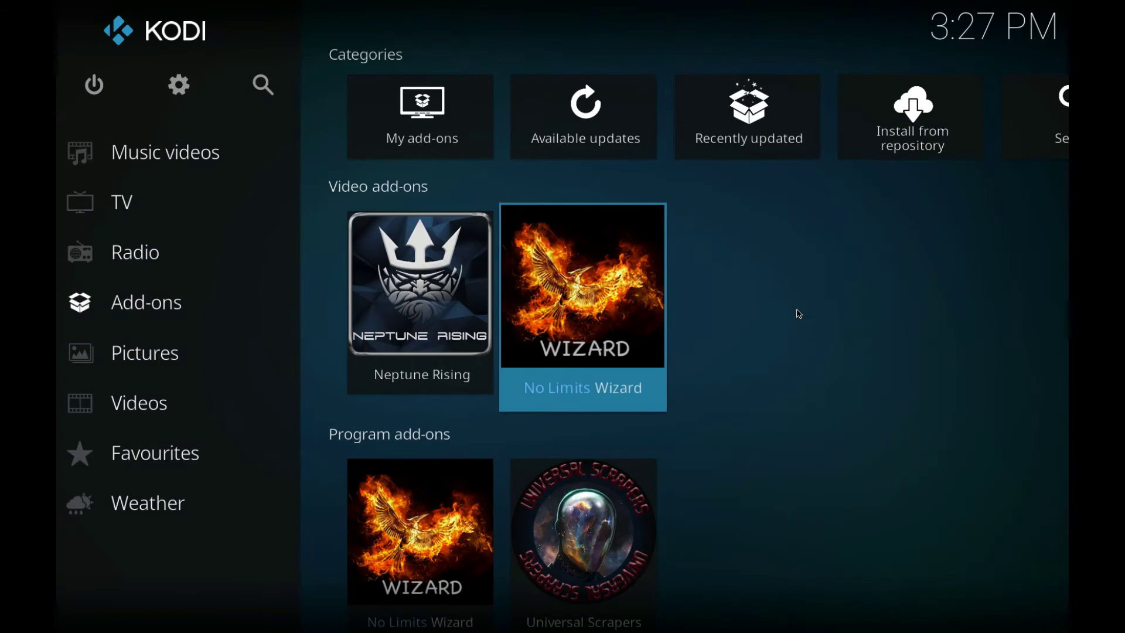
Step: Exit Kodi through the power options
left_click(111, 88)
left_click(557, 193)
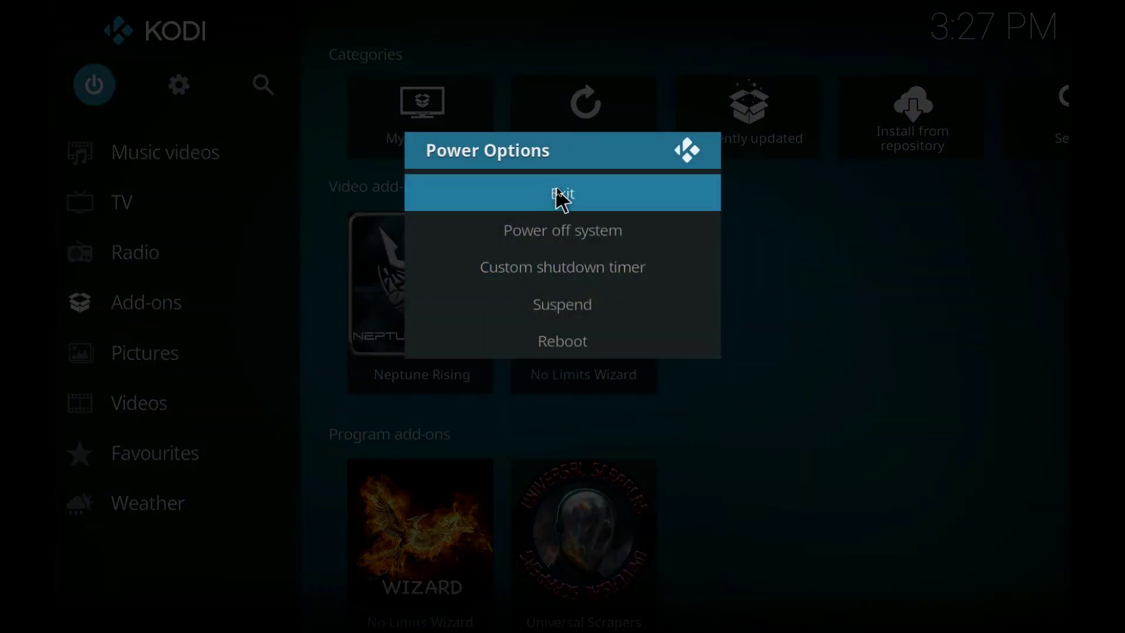